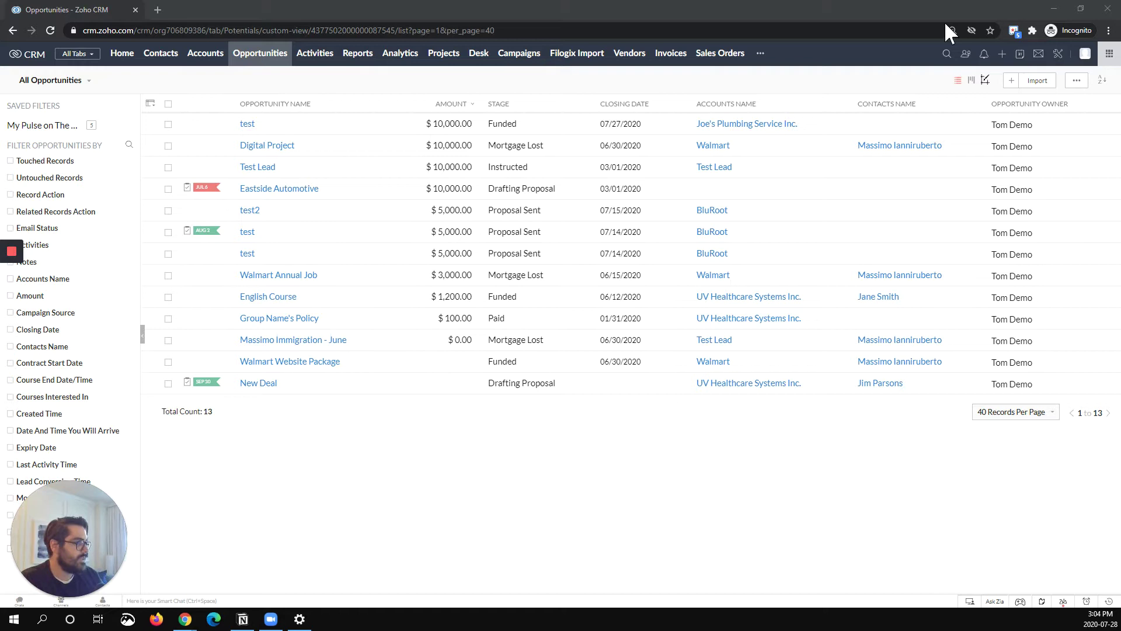
# Step: Switch the Opportunities list to the Kanban board grouped by sales stage
pyautogui.click(958, 80)
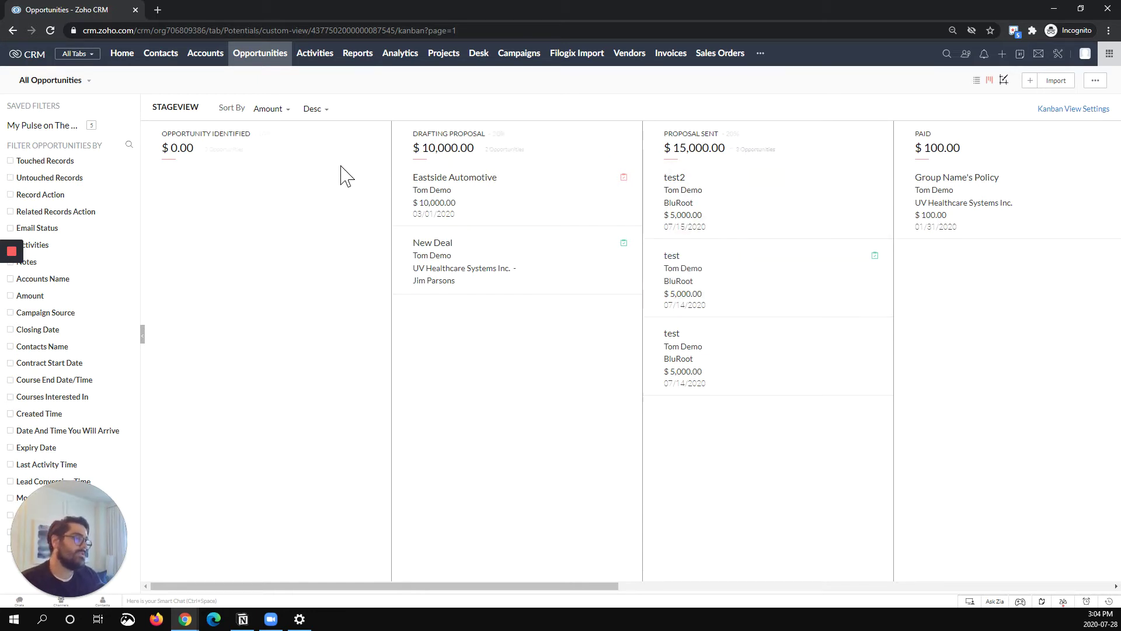
# Step: Check the bulk actions for the two Drafting Proposal deals on the board, then deselect them
pyautogui.click(404, 132)
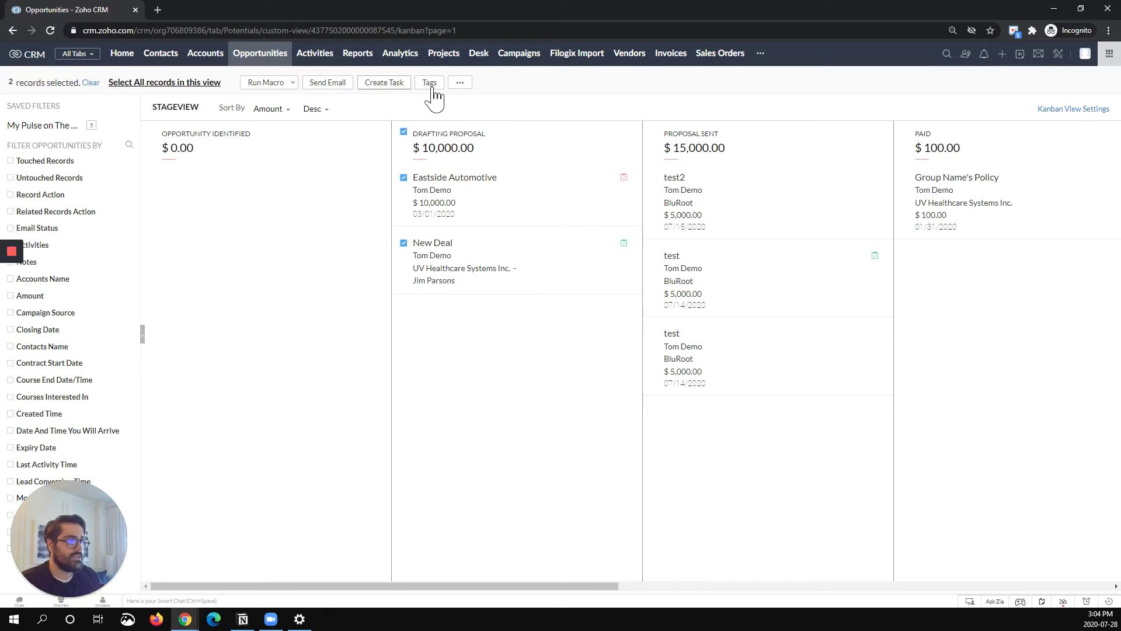
pyautogui.click(460, 82)
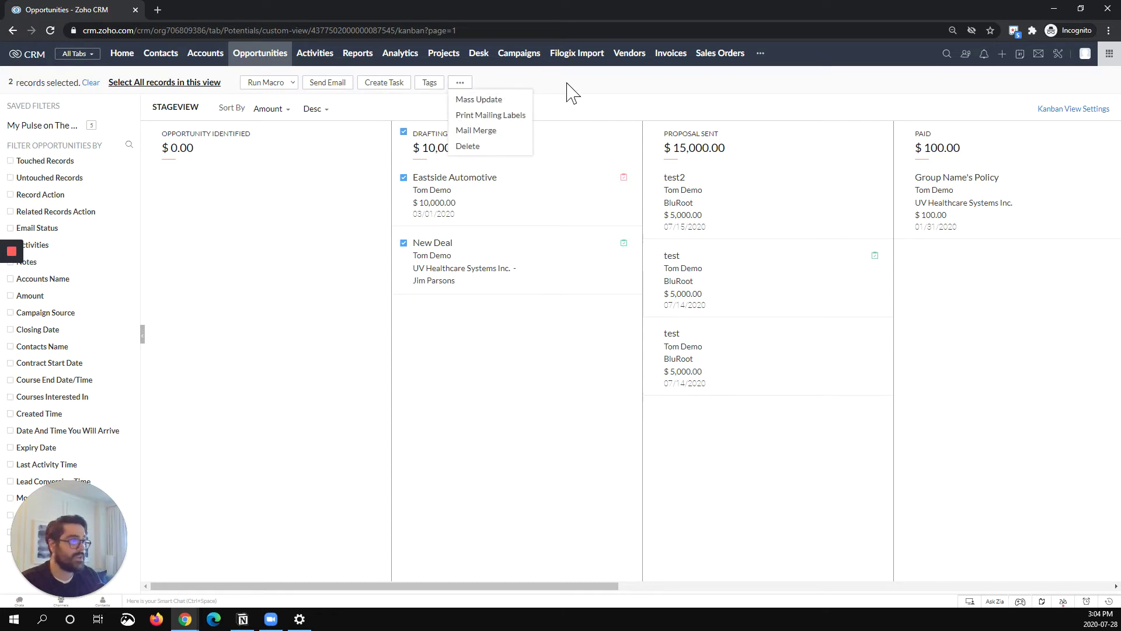
pyautogui.click(403, 132)
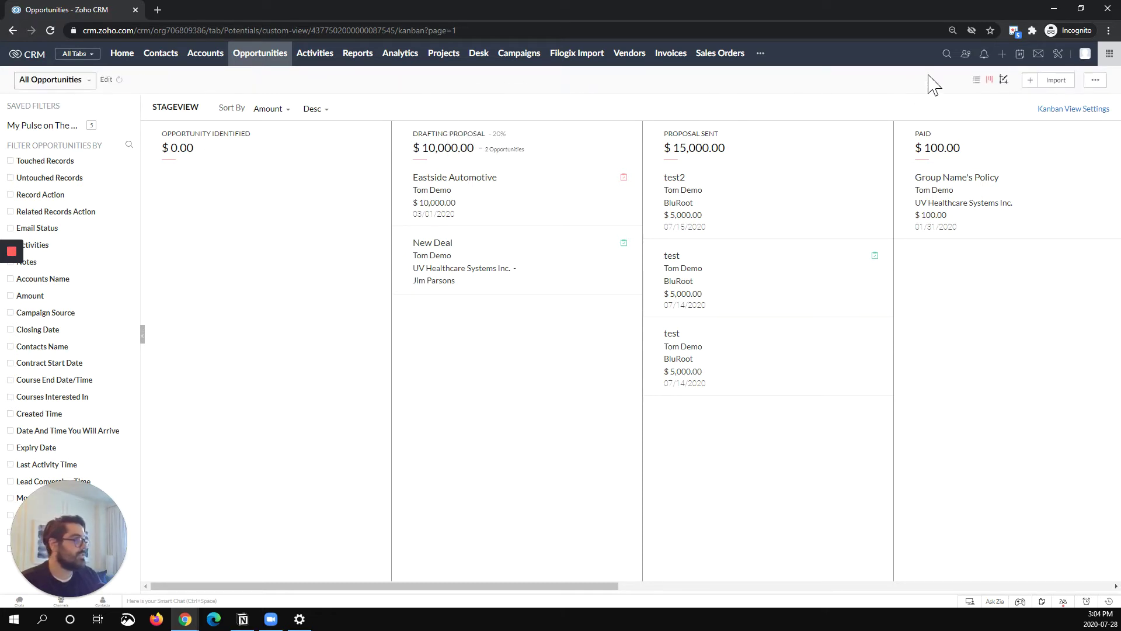
# Step: Switch back to List view, check the bulk actions for all 13 records, and open the toolbar menu containing Zoho Sheet View
pyautogui.click(976, 80)
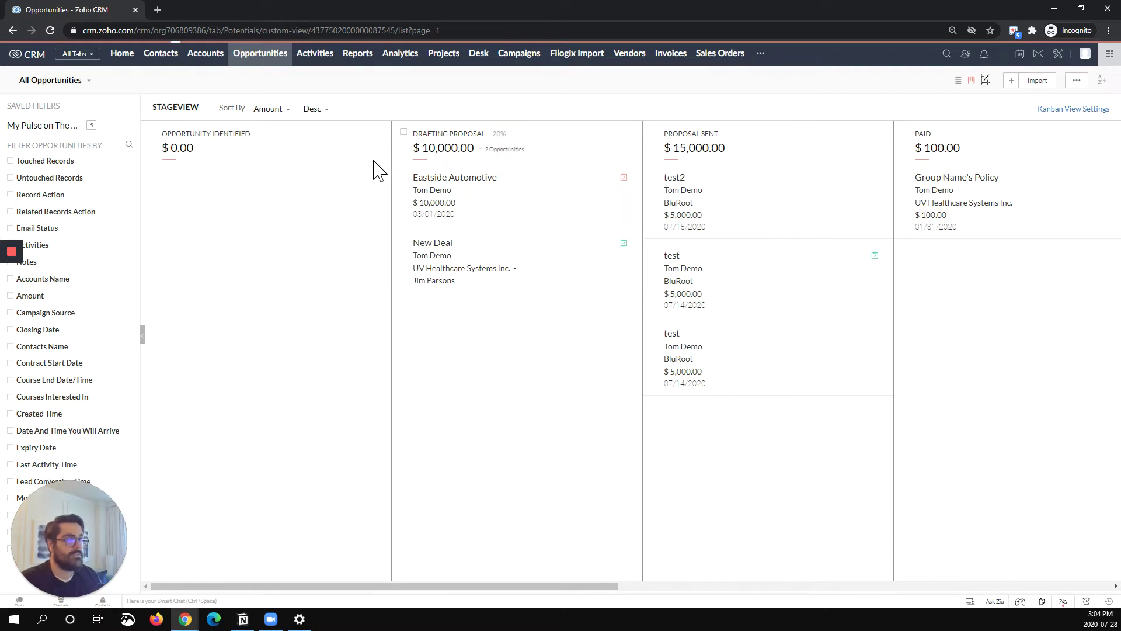
pyautogui.click(168, 104)
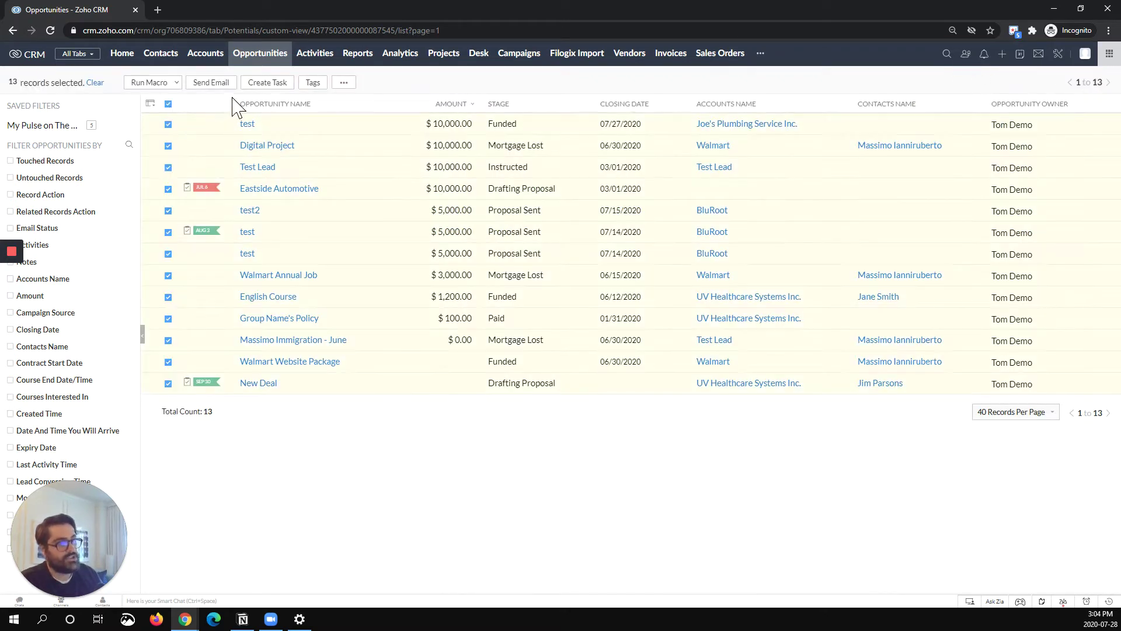
pyautogui.click(344, 83)
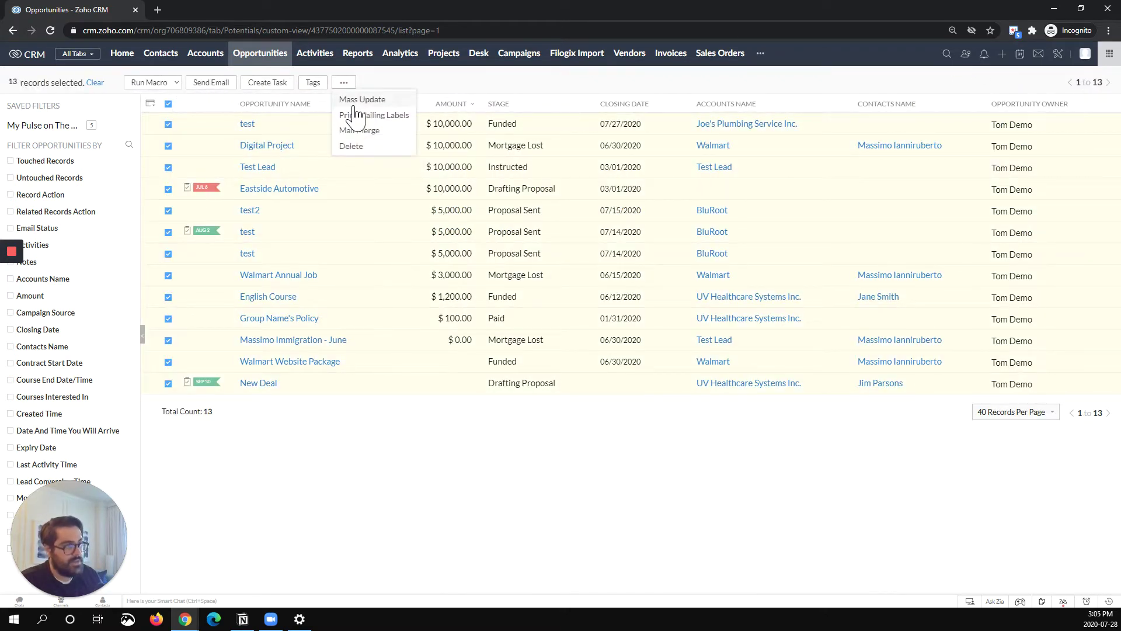
pyautogui.click(170, 105)
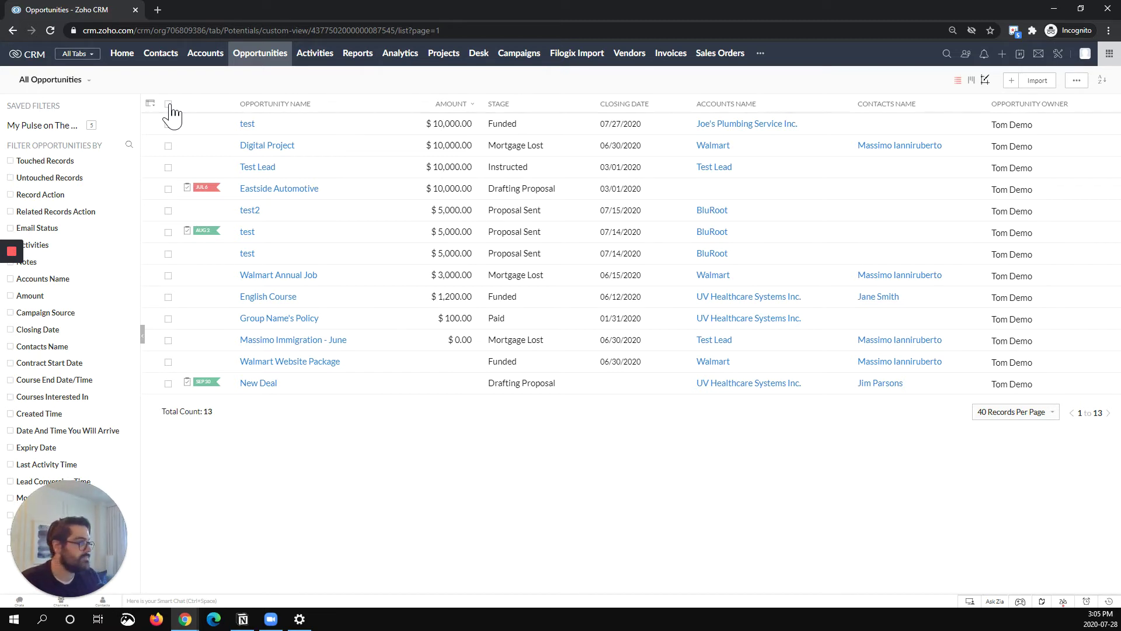
pyautogui.click(1077, 81)
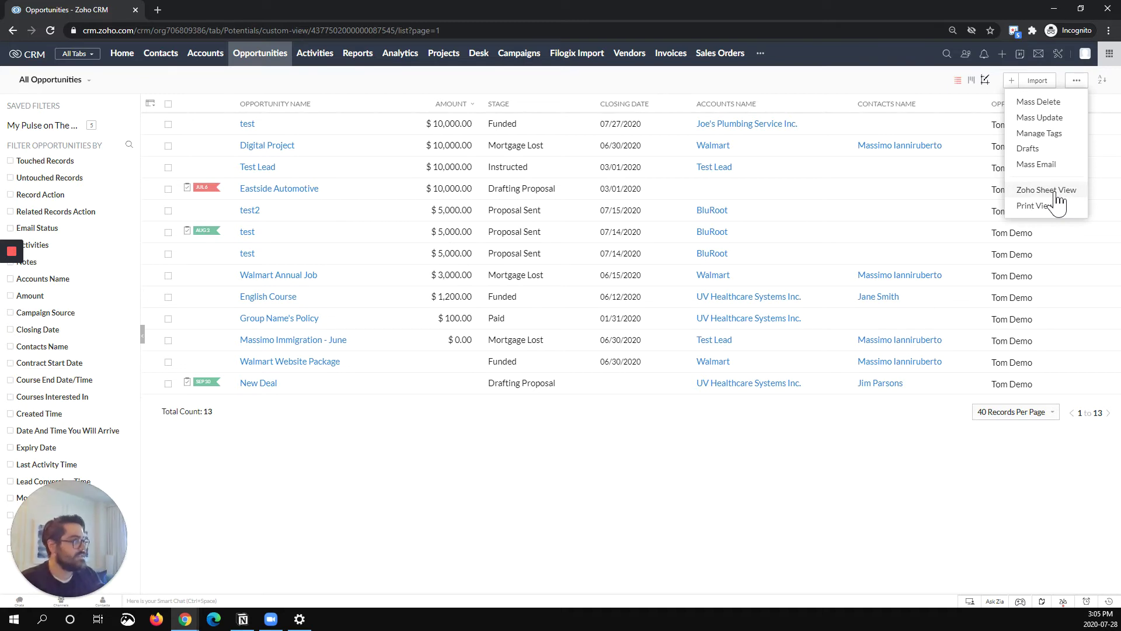
# Step: Open Zoho Sheet View, ticking 'Don't show this message again' before continuing past the instructions
pyautogui.click(1056, 192)
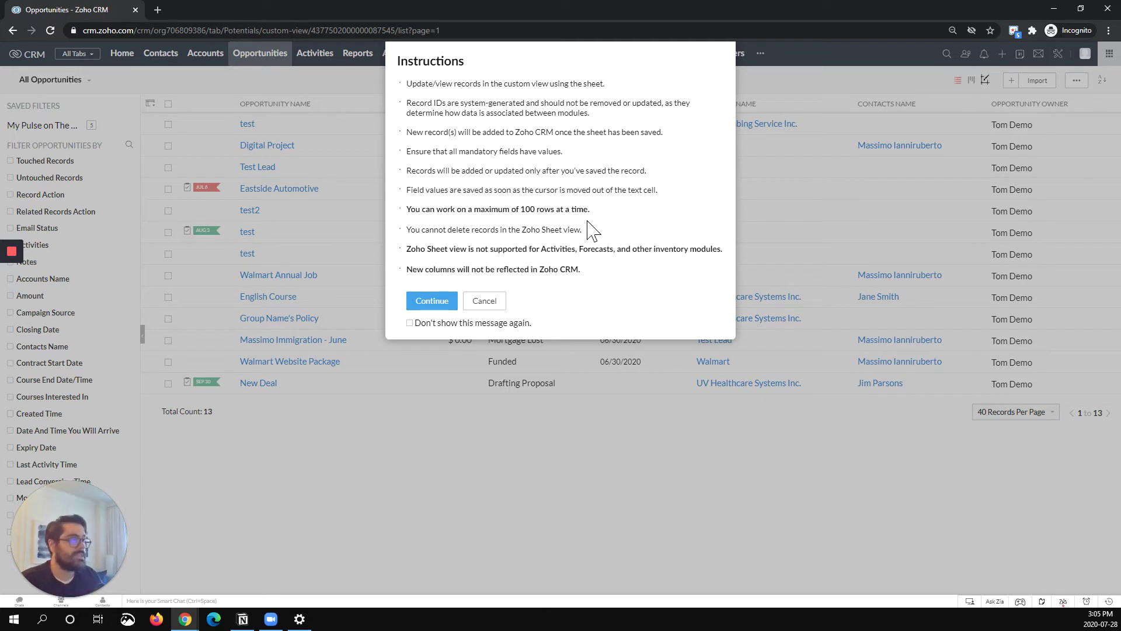
pyautogui.moveTo(590, 211); pyautogui.dragTo(410, 209)
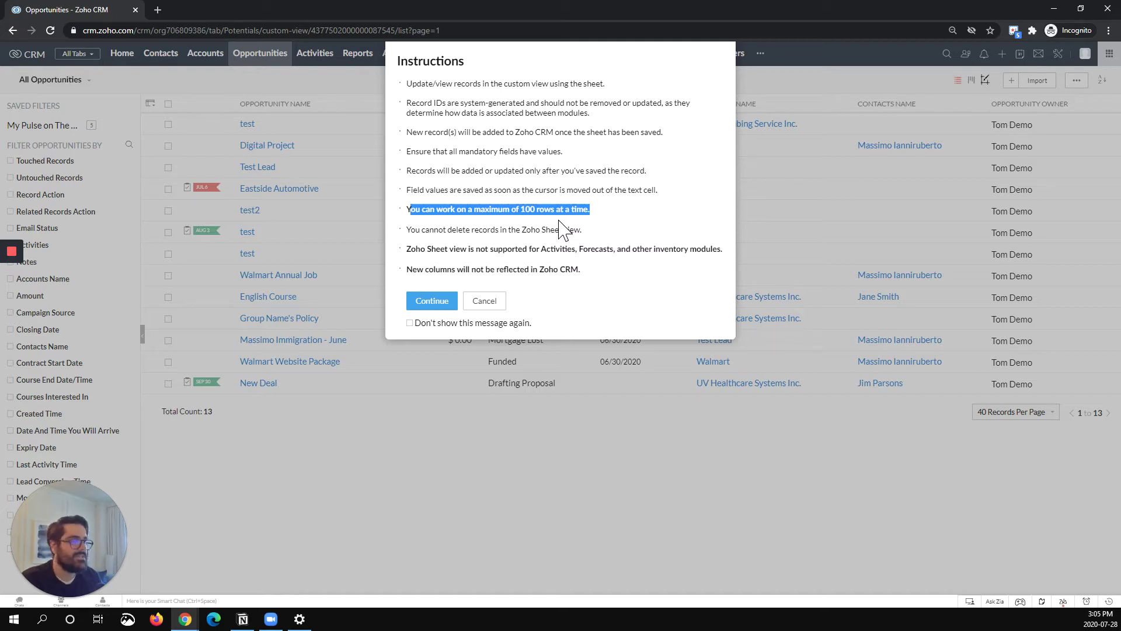
pyautogui.click(410, 323)
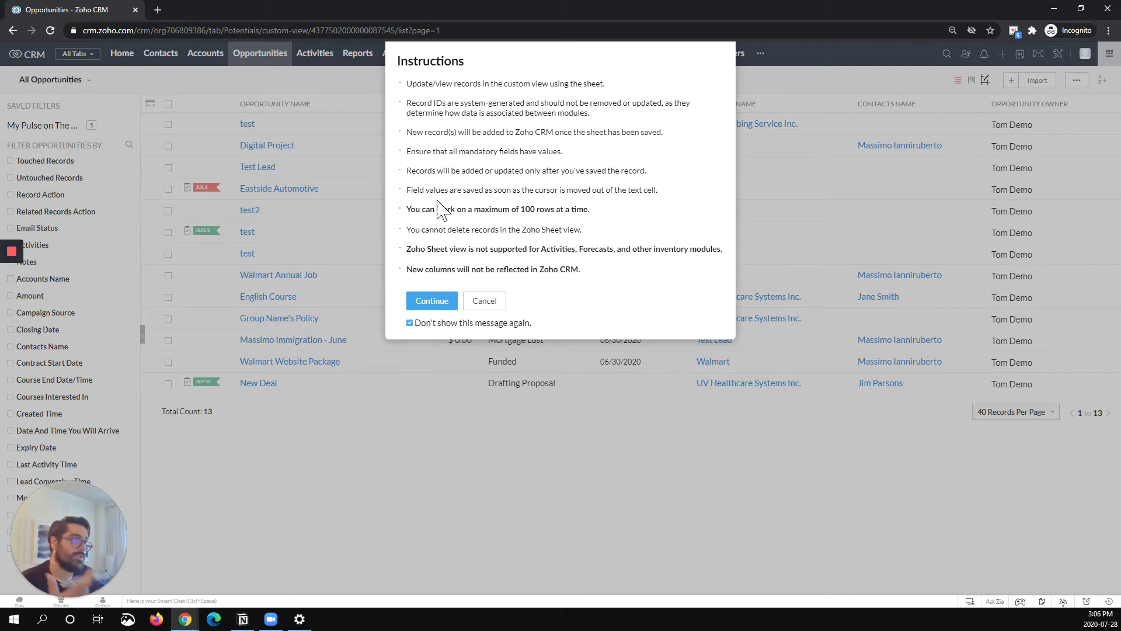
pyautogui.click(434, 301)
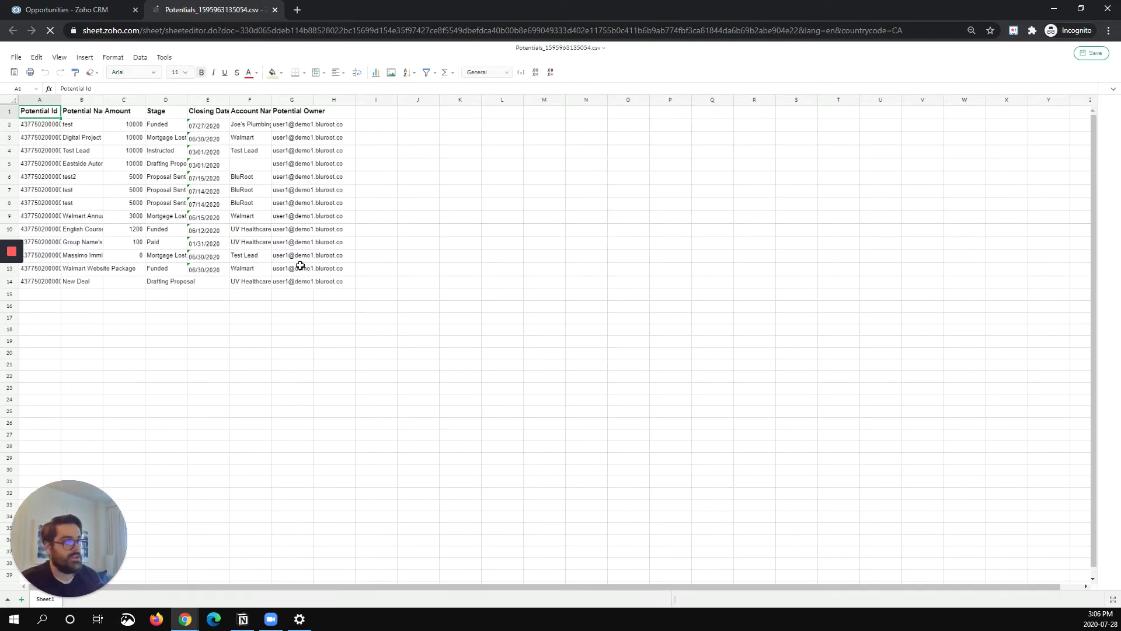
# Step: Select A1:G14 and autofit columns A, G and D to show full IDs, owners and stages
pyautogui.moveTo(42, 111); pyautogui.dragTo(305, 122)
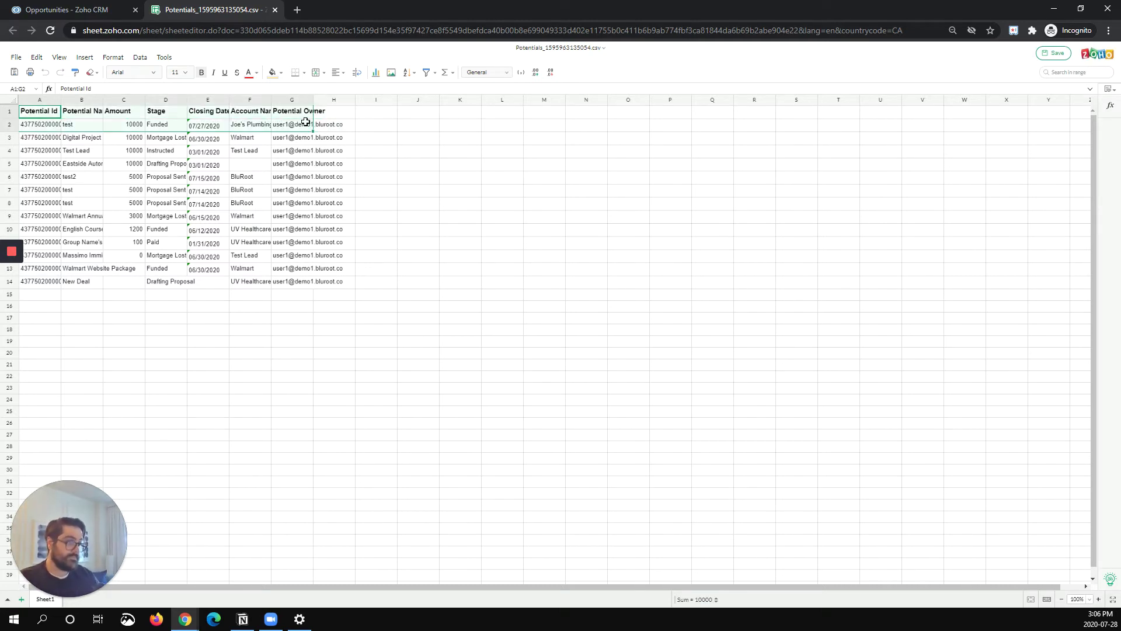
pyautogui.hotkey('ctrl', 'shift', 'Down')
pyautogui.moveTo(61, 99); pyautogui.dragTo(61, 100)
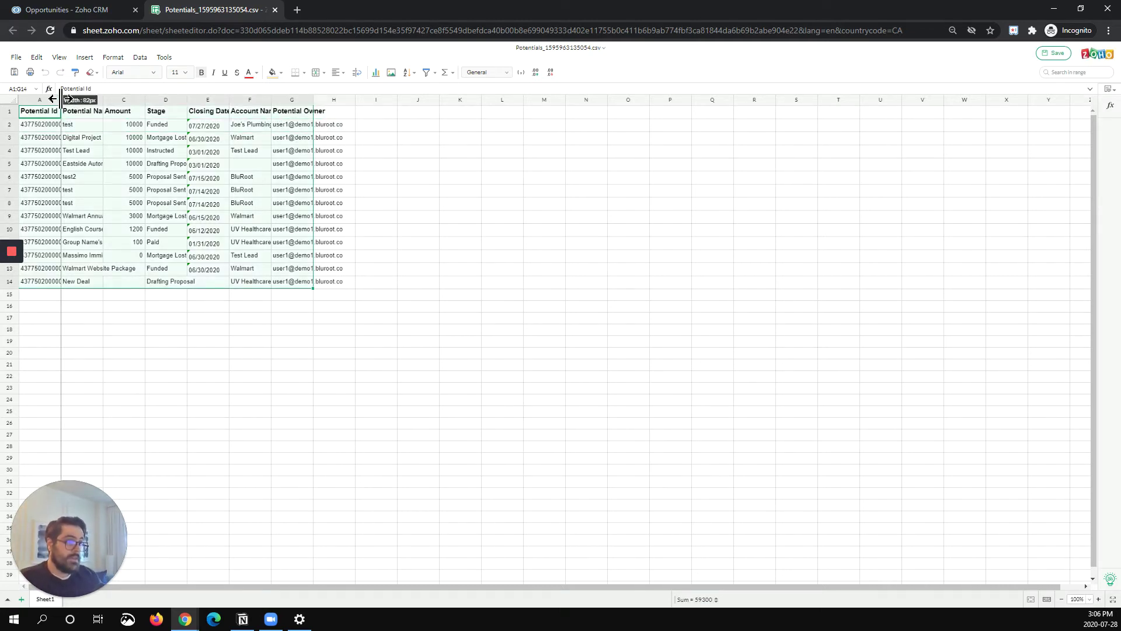
pyautogui.doubleClick(60, 99)
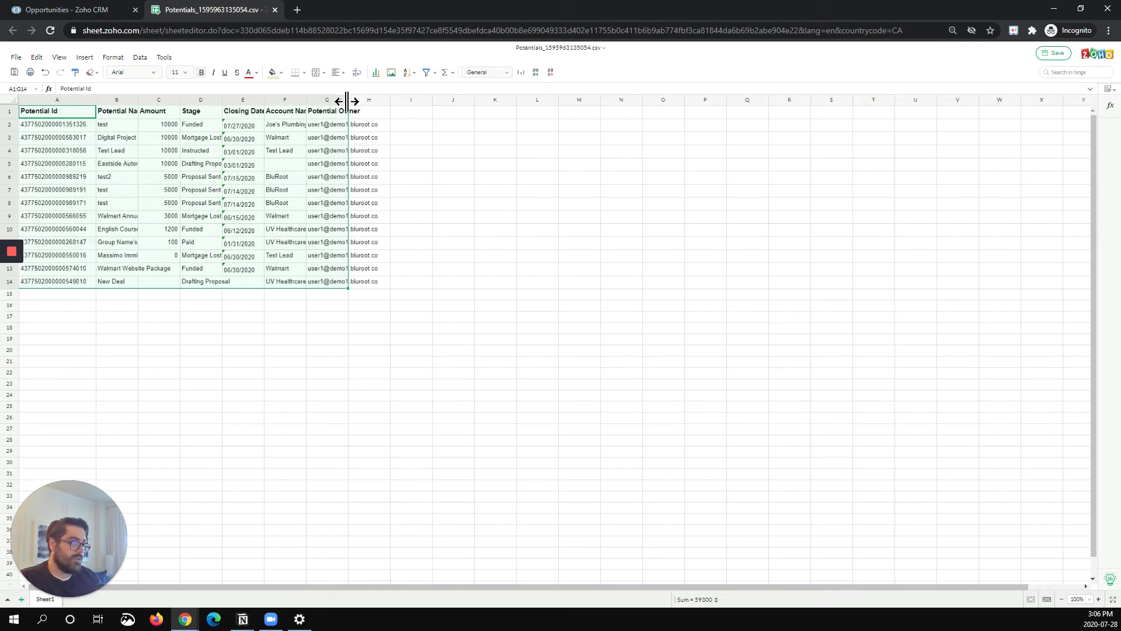
pyautogui.doubleClick(347, 101)
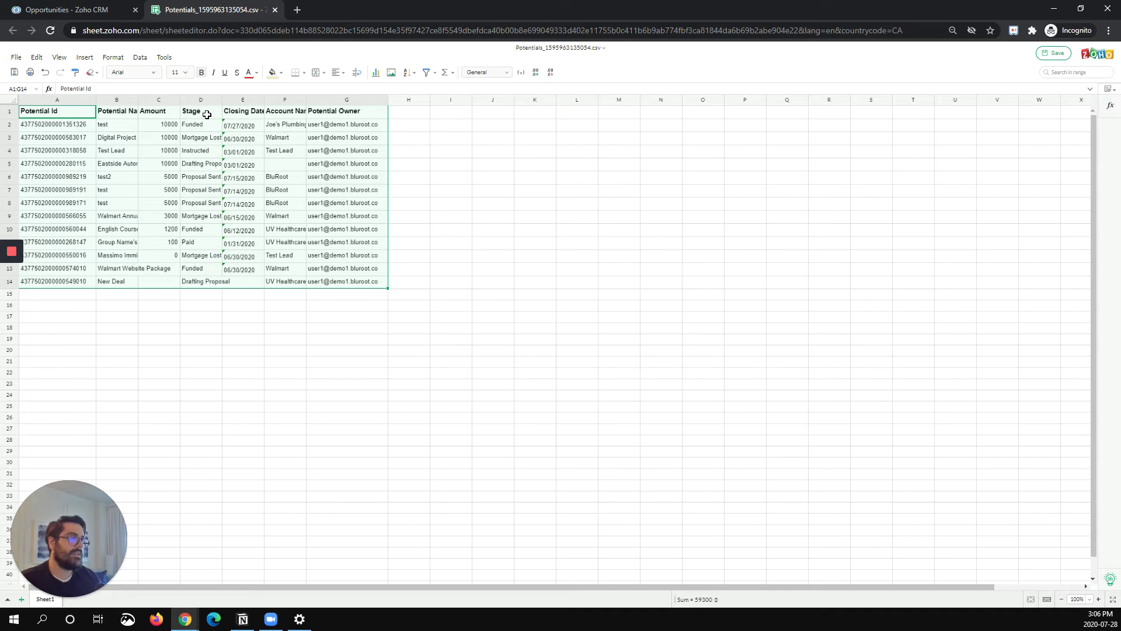
pyautogui.doubleClick(222, 99)
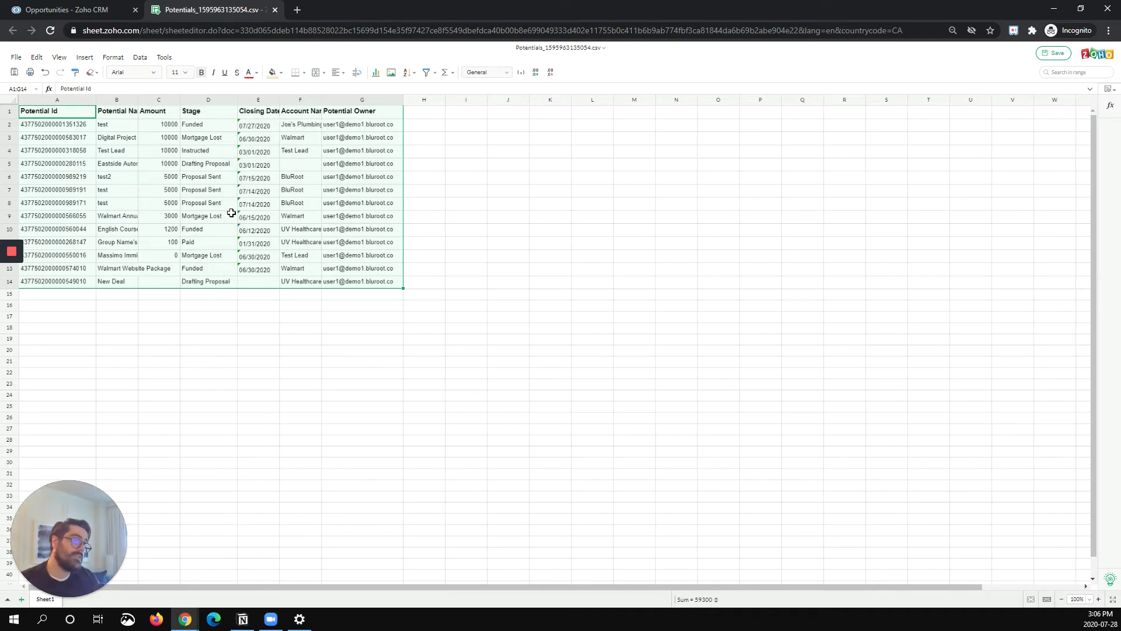
# Step: Change the first opportunity's amount in C2 to 20000
pyautogui.click(194, 175)
pyautogui.click(174, 129)
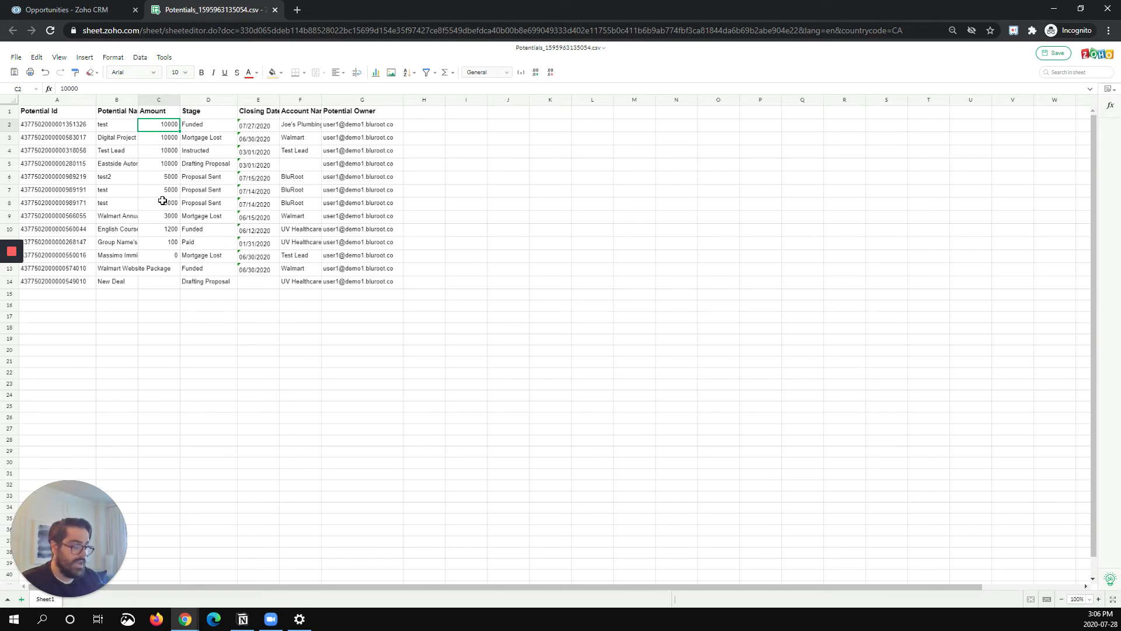
pyautogui.write('20000')
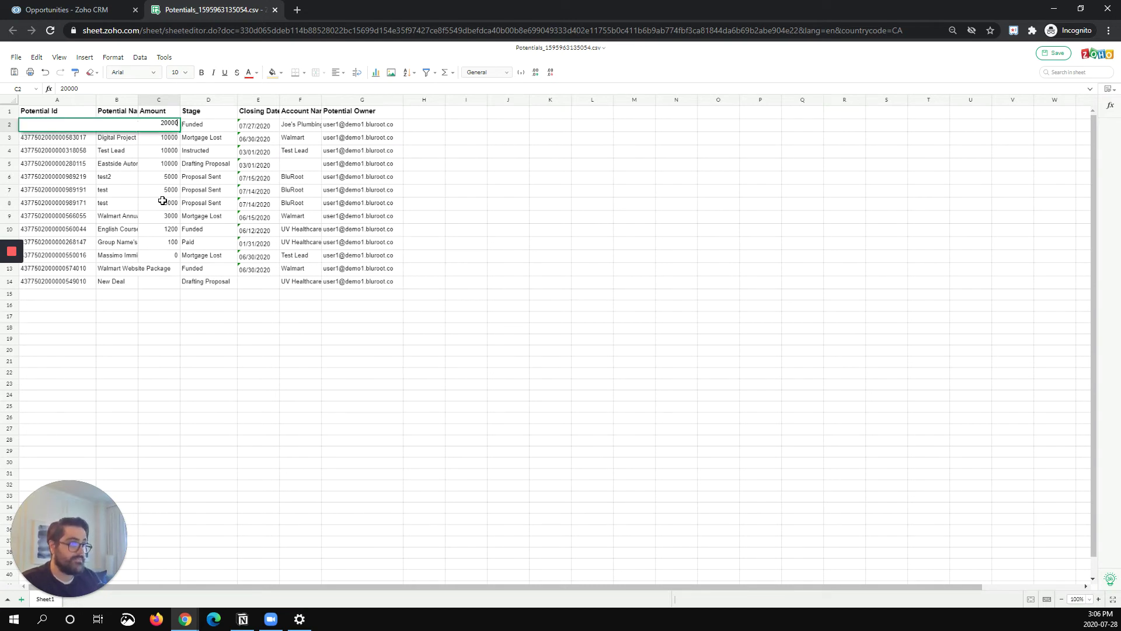
pyautogui.press('Return')
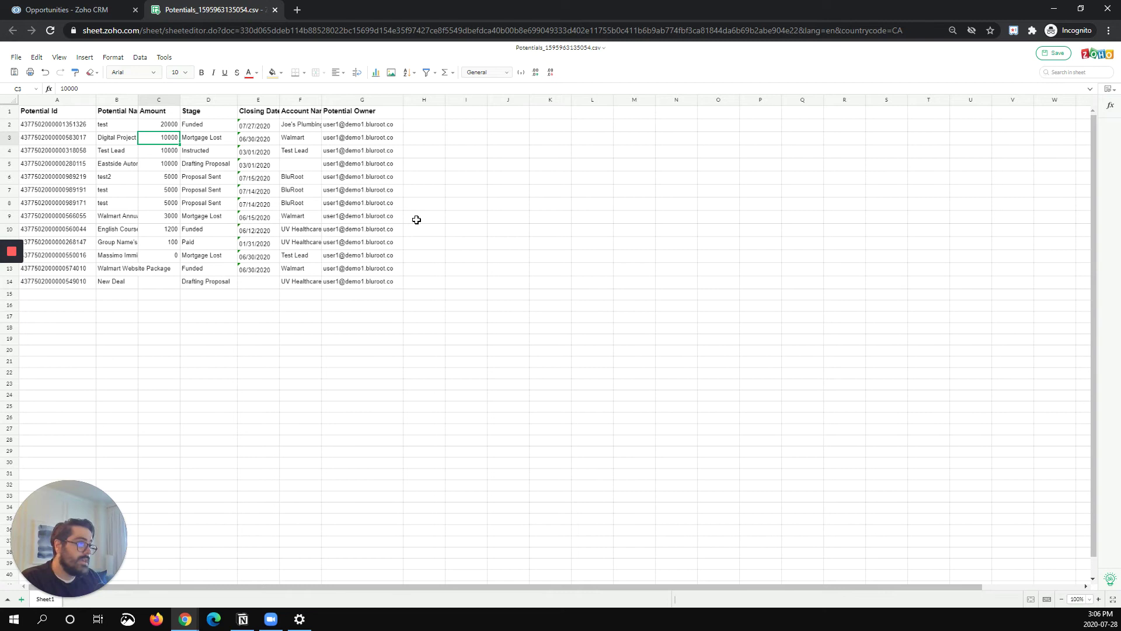
# Step: Start a formula in H2, initially pointing it at cell G2
pyautogui.click(422, 126)
pyautogui.write('=')
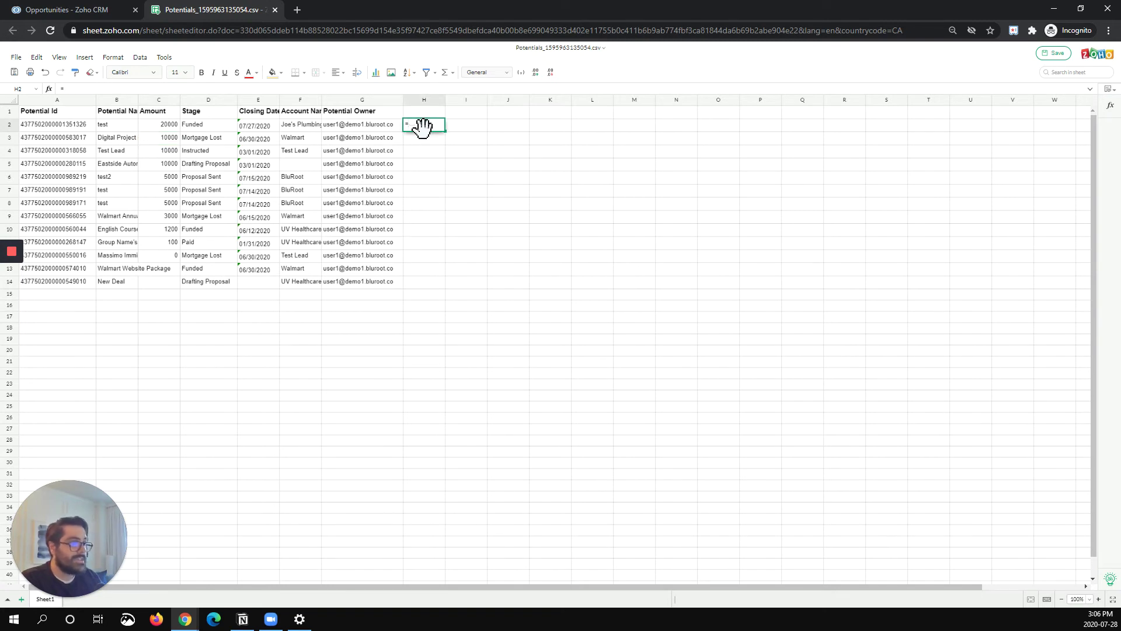
pyautogui.press('Left')
pyautogui.press('Return')
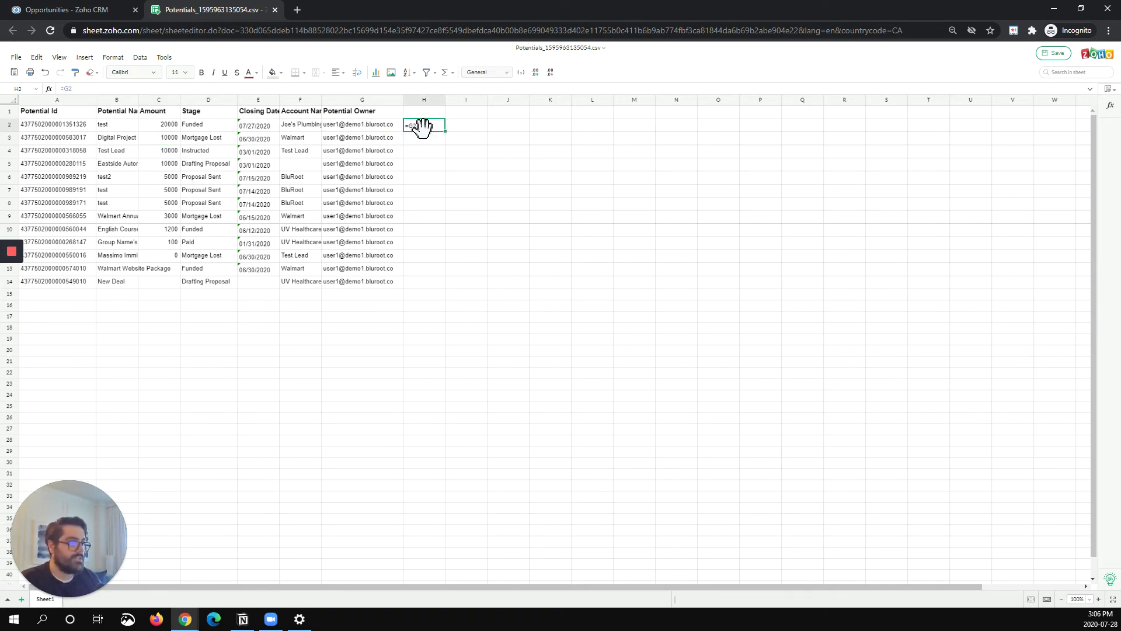
pyautogui.hotkey('ctrl', 'Left')
pyautogui.hotkey('ctrl', 'Right')
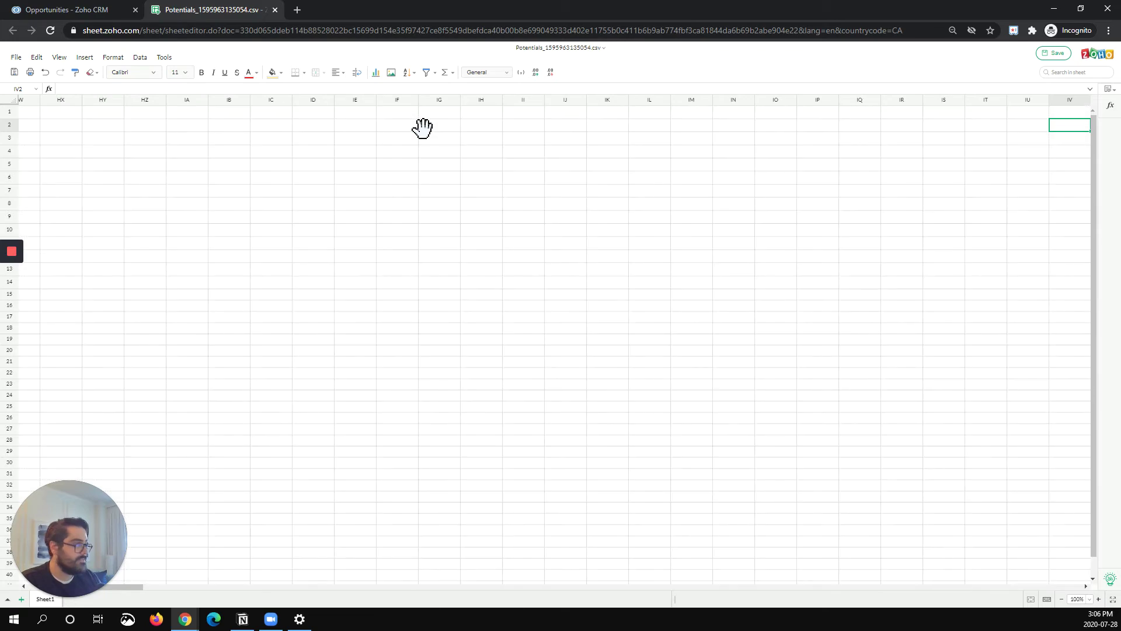
pyautogui.hotkey('ctrl', 'Left')
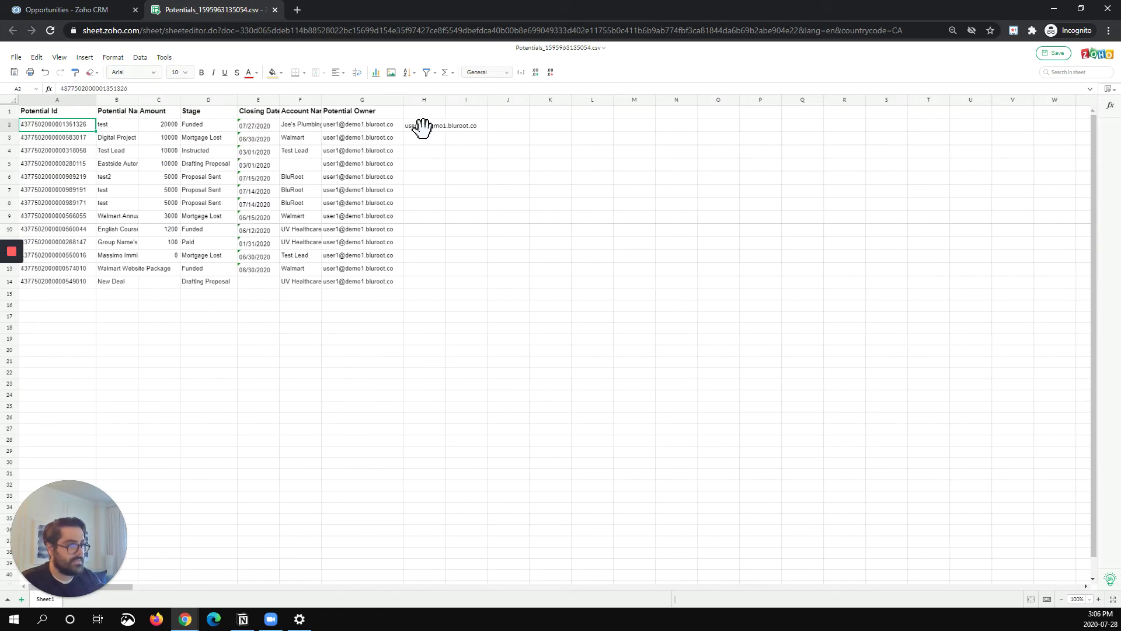
pyautogui.press('Right')
pyautogui.press('Right')
pyautogui.press('Right')
pyautogui.press('Right')
pyautogui.press('Right')
pyautogui.press('Right')
pyautogui.press('Right')
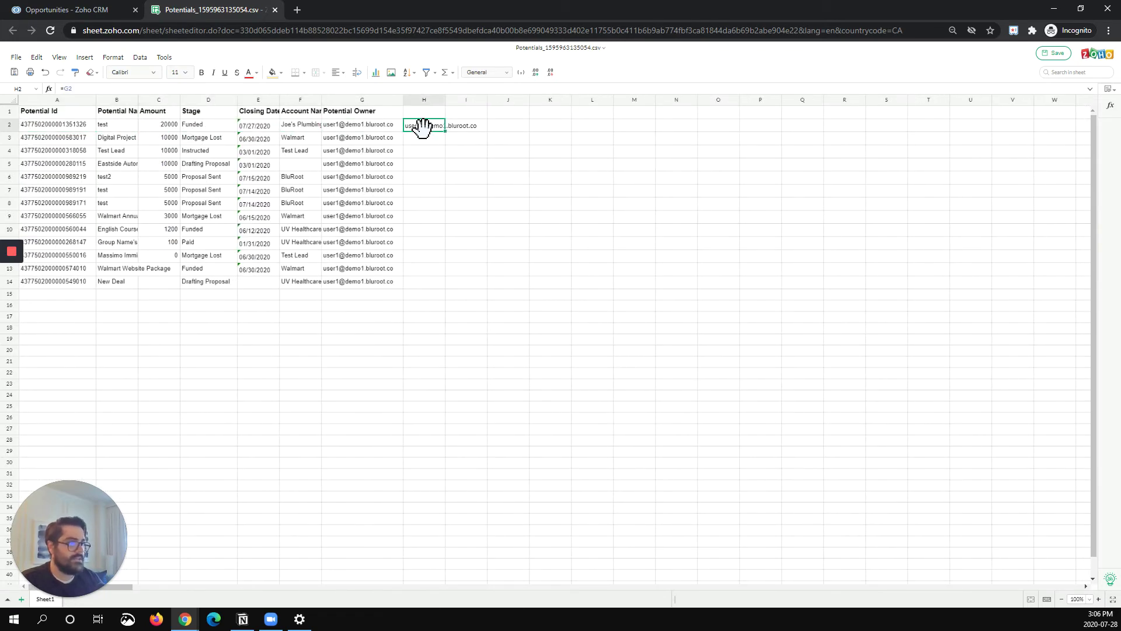
# Step: Rewrite the H2 formula as =C2+C3 so it shows 30000
pyautogui.click(124, 88)
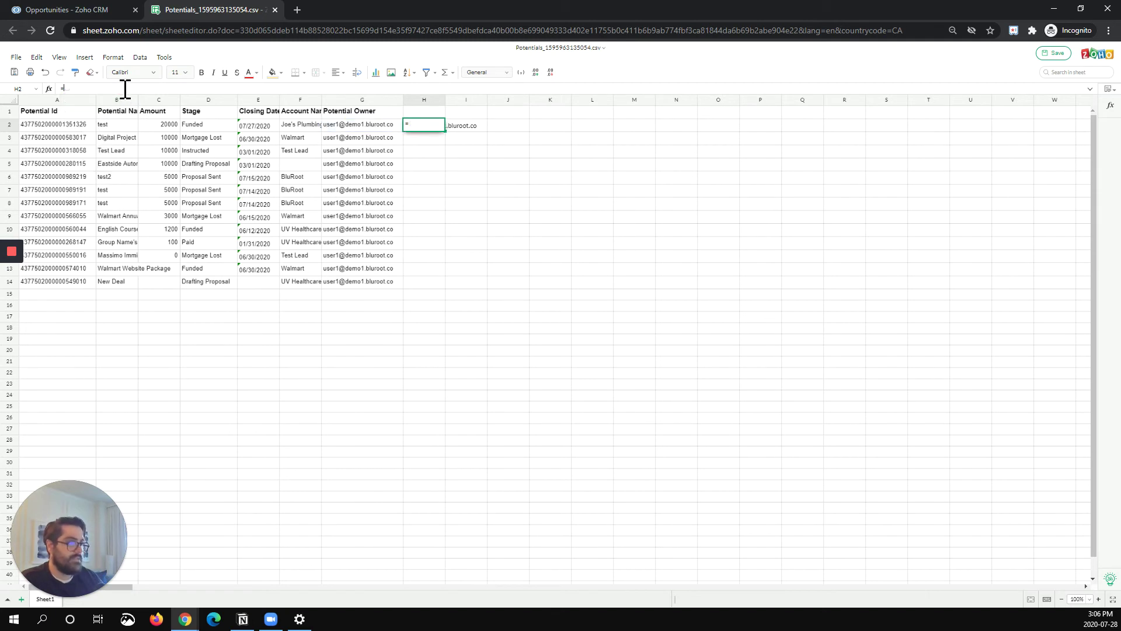
pyautogui.click(151, 121)
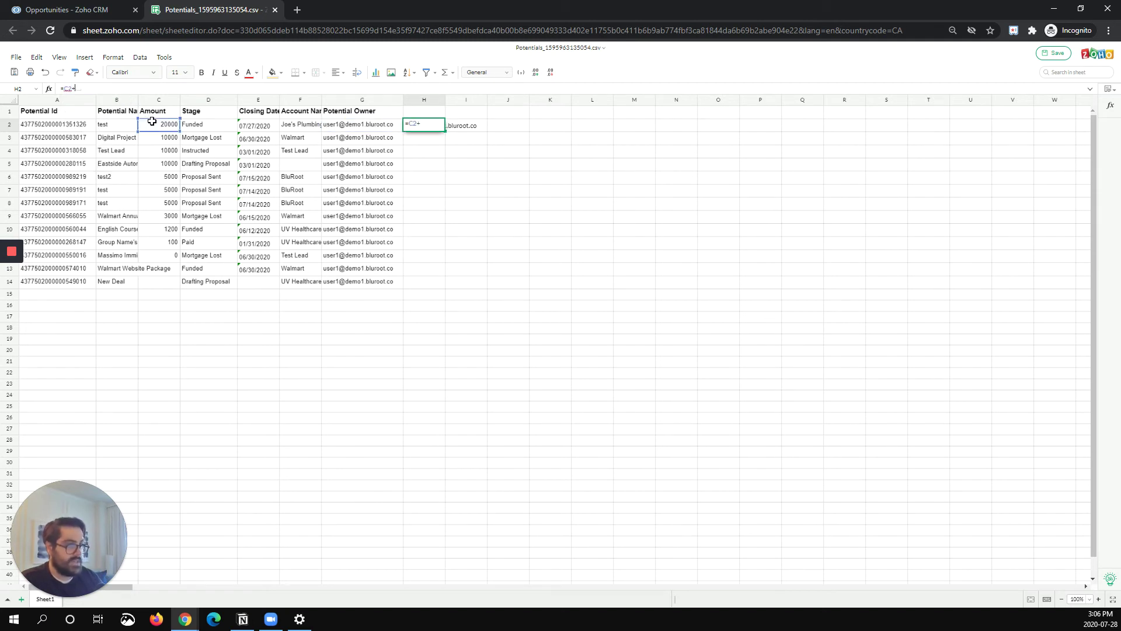
pyautogui.write('+')
pyautogui.click(158, 142)
pyautogui.press('Return')
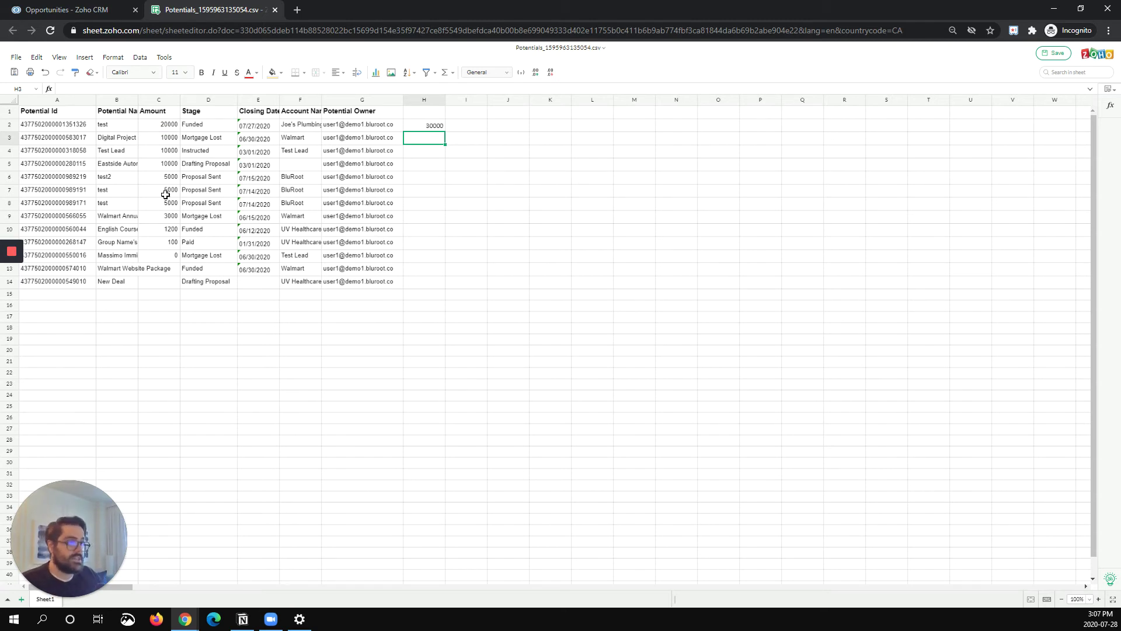
# Step: Save the Potentials spreadsheet and return to the 'Opportunities - Zoho CRM' tab
pyautogui.click(15, 72)
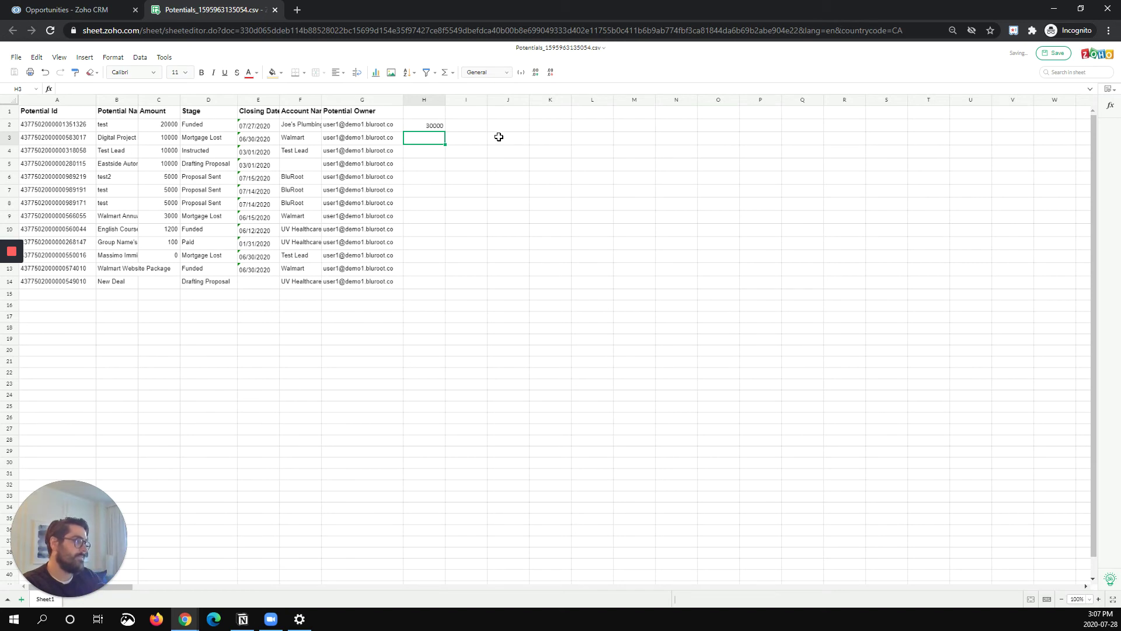
pyautogui.click(81, 9)
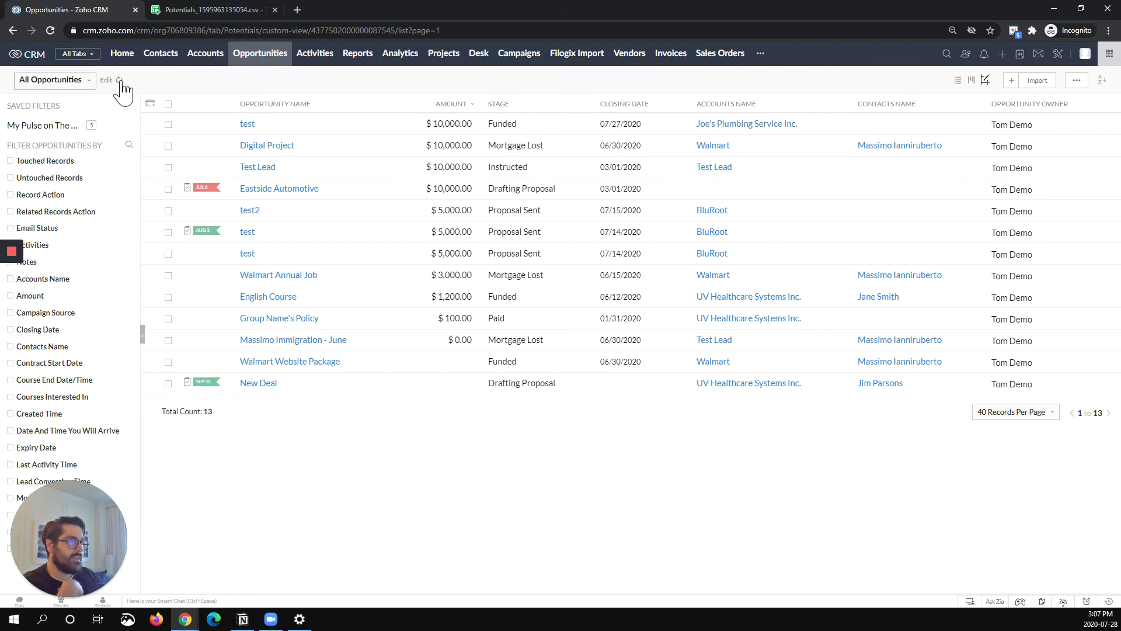
# Step: Refresh the list to show $20,000.00, set 10 records per page, and go to page two
pyautogui.click(120, 80)
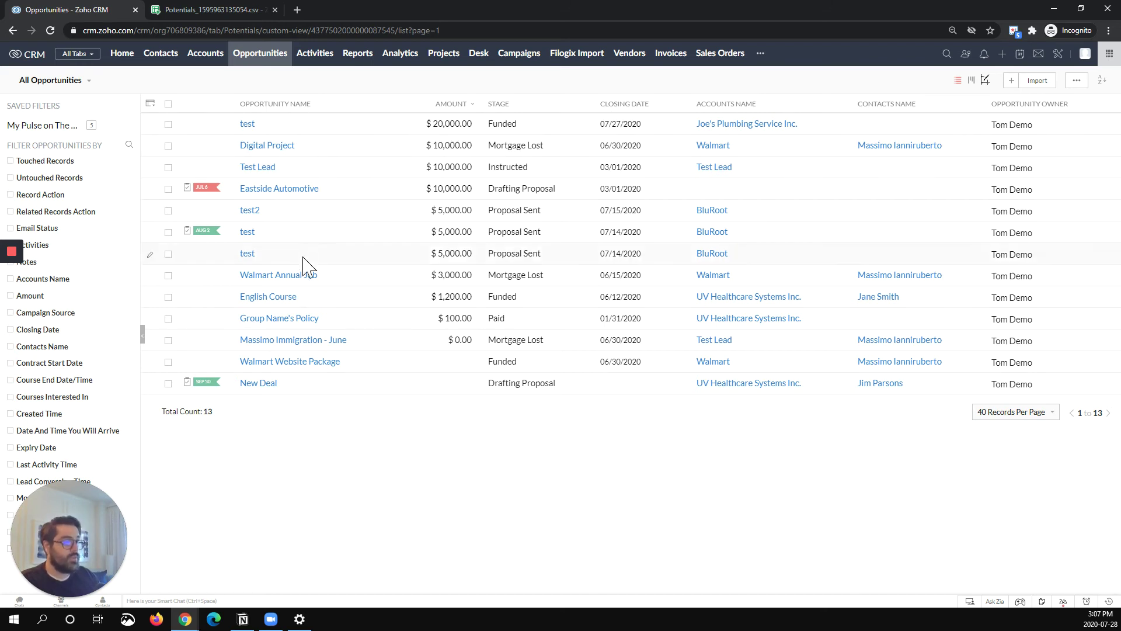
pyautogui.click(1015, 413)
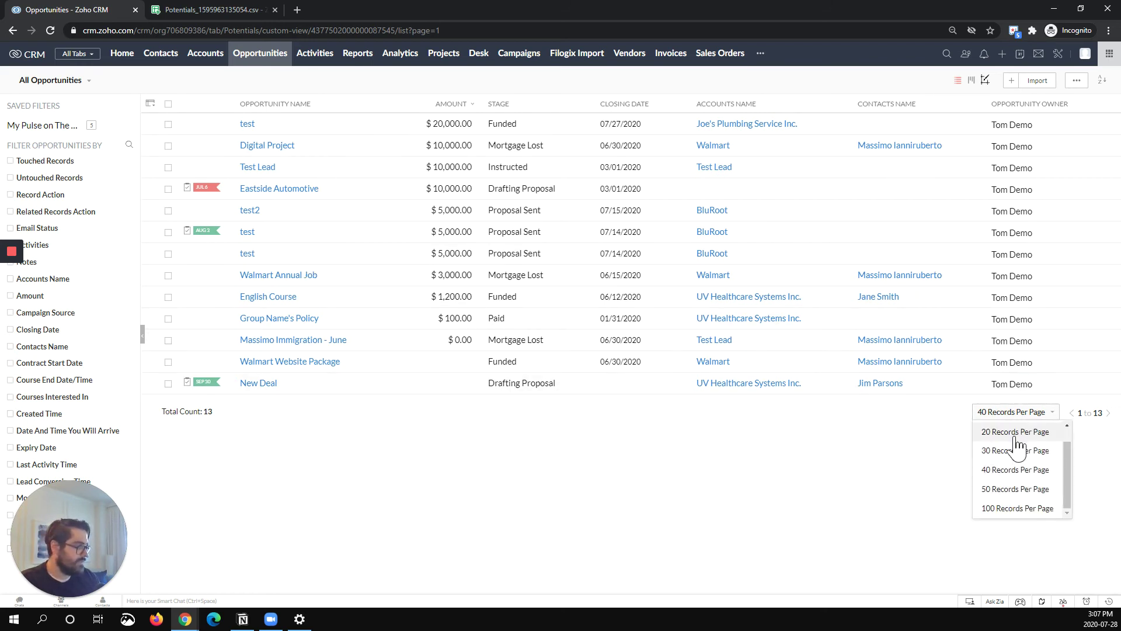
pyautogui.scroll(2, 1019, 449)
pyautogui.click(1017, 435)
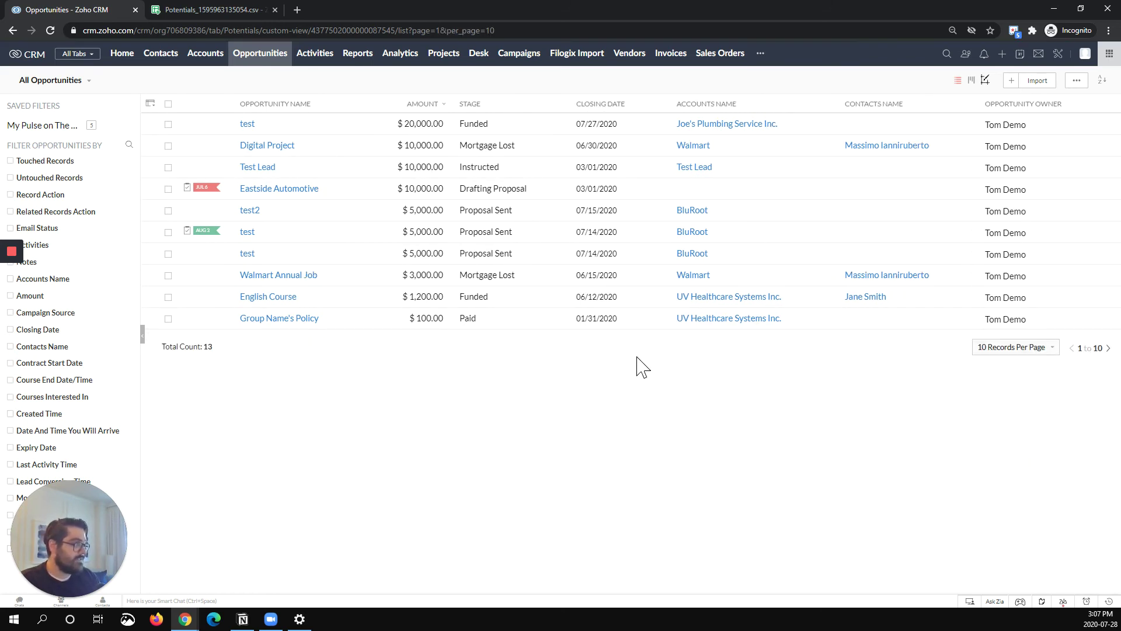
pyautogui.moveTo(204, 347); pyautogui.dragTo(212, 348)
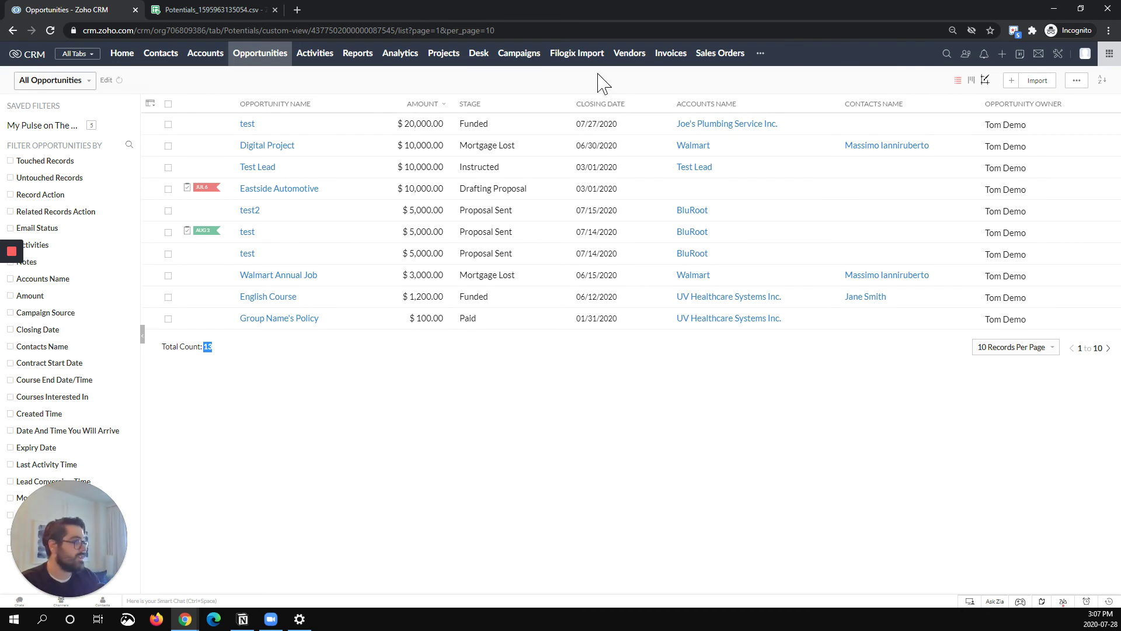
pyautogui.click(1107, 349)
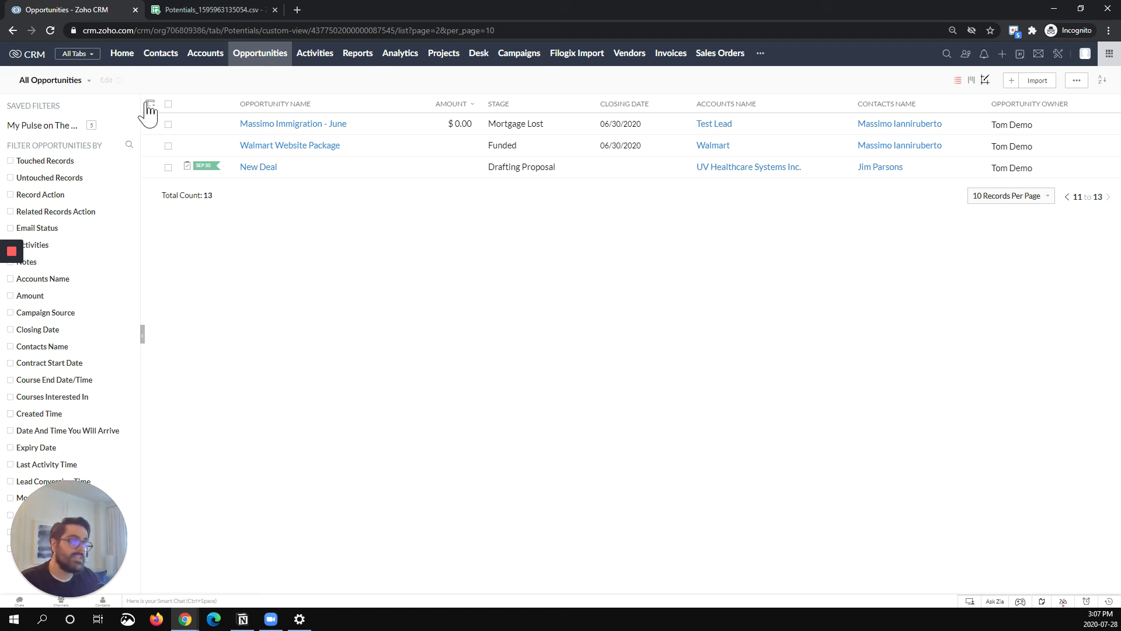
pyautogui.click(77, 84)
pyautogui.click(64, 259)
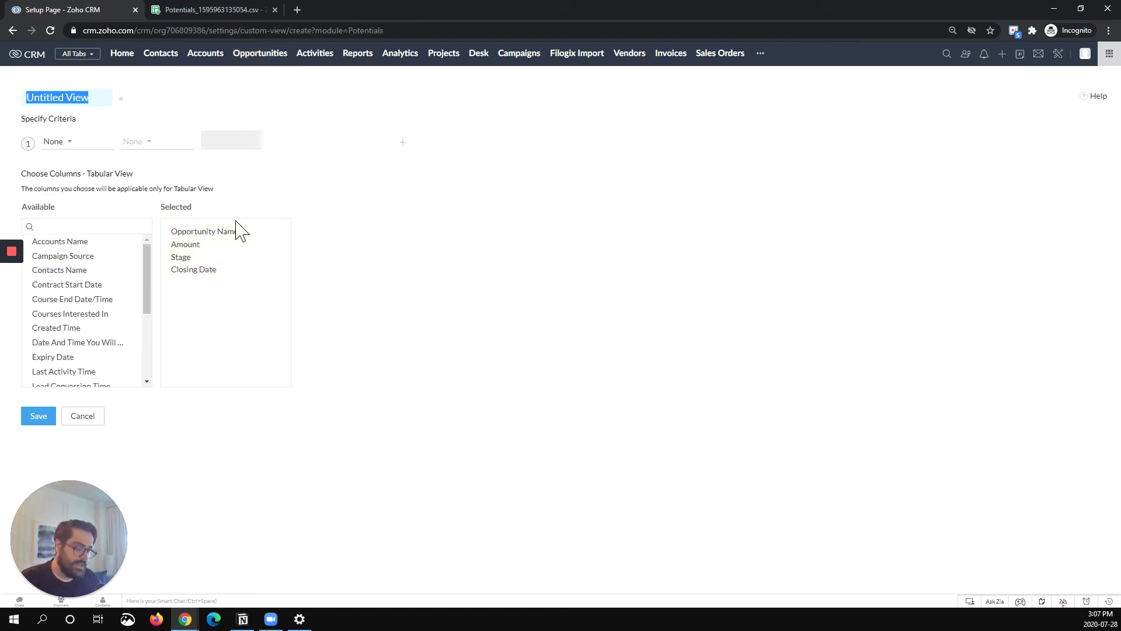
pyautogui.write('Cleanup')
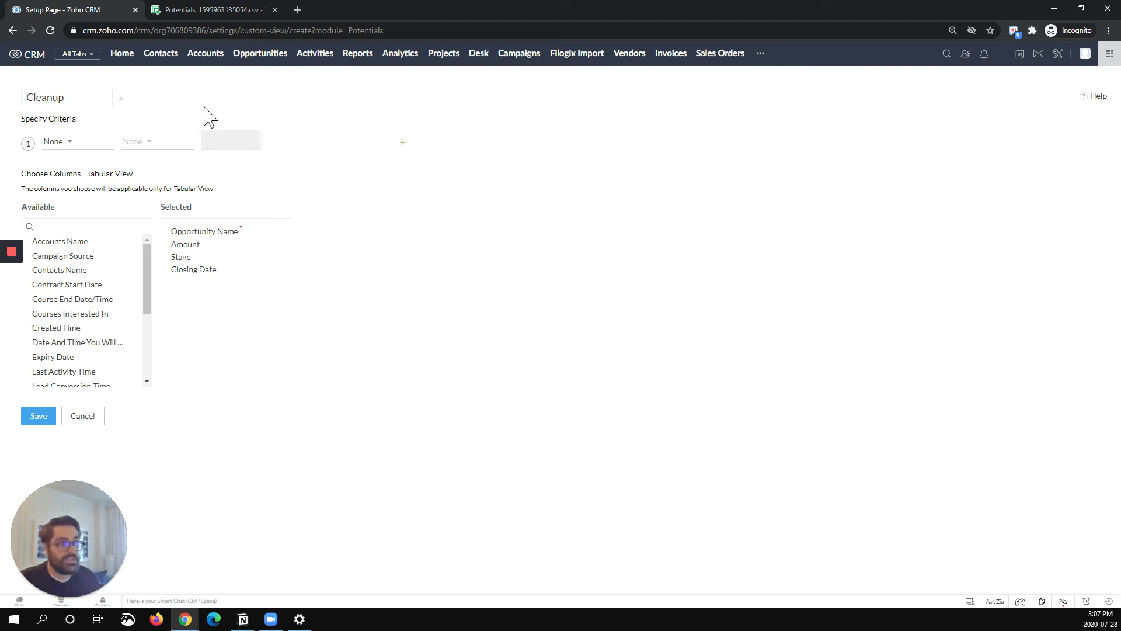
pyautogui.click(90, 141)
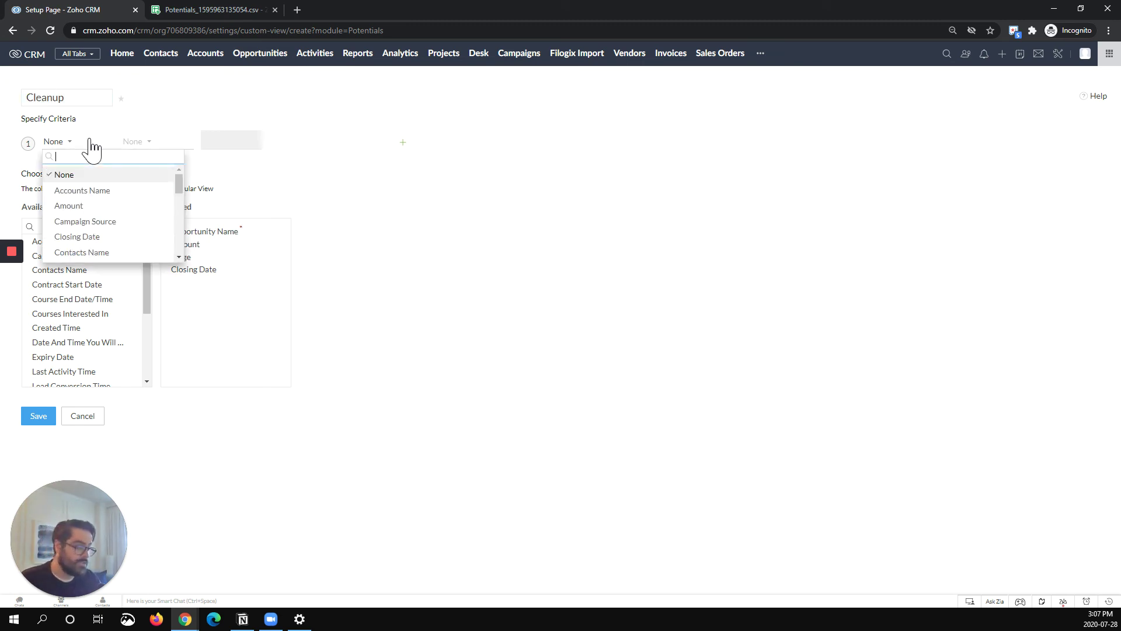
pyautogui.write('city')
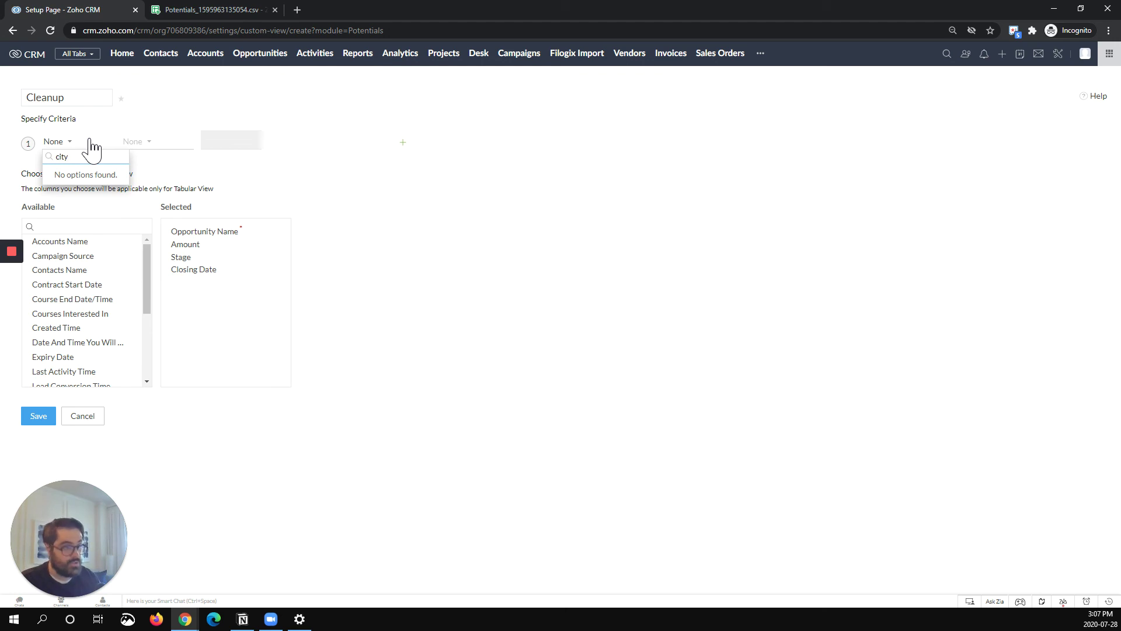
pyautogui.click(342, 213)
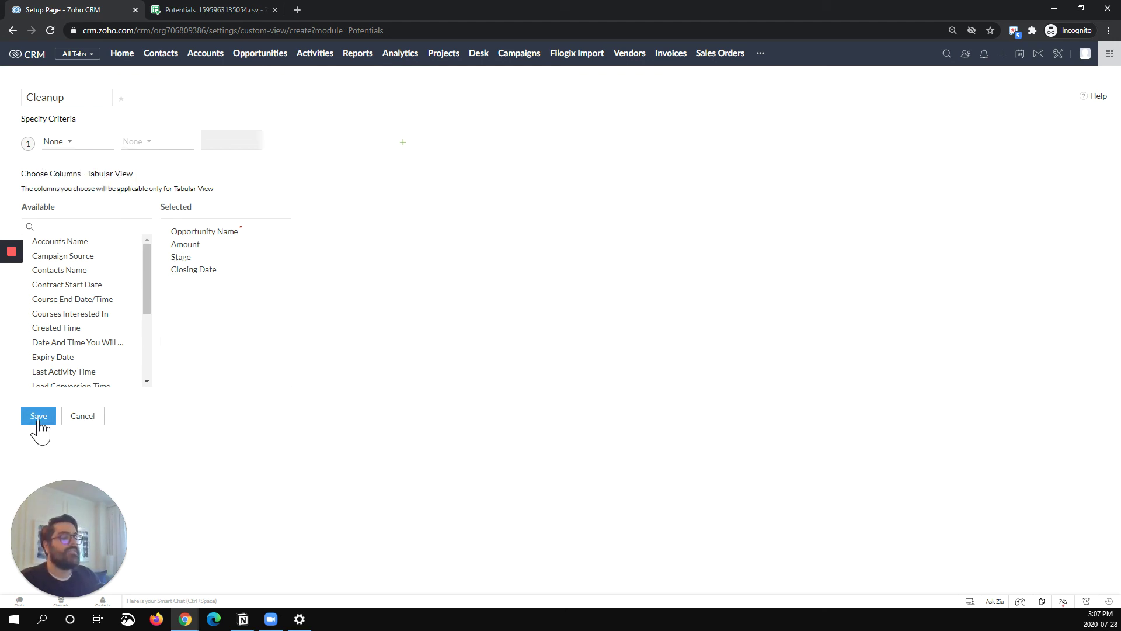
pyautogui.click(71, 419)
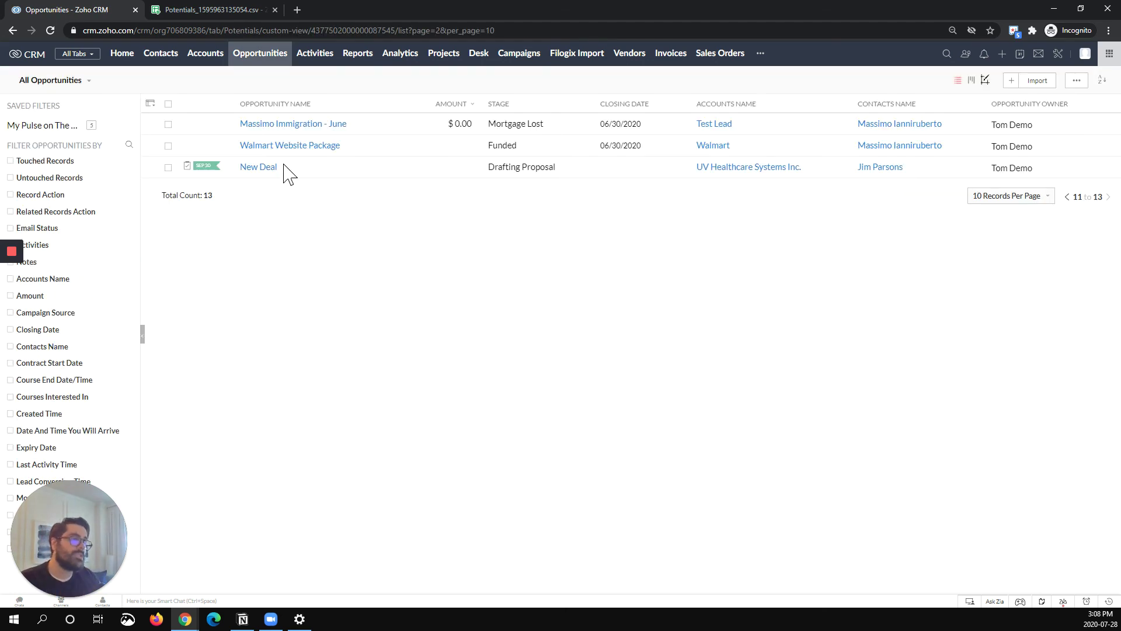